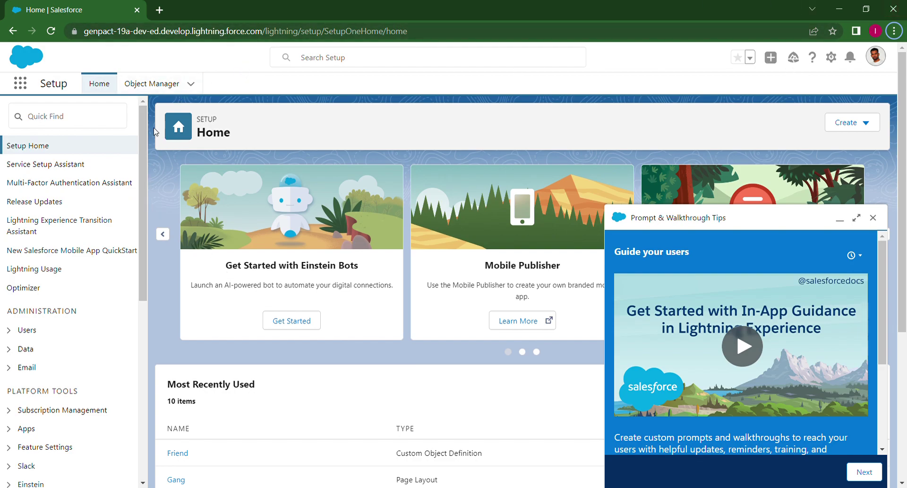
- Find Users via Quick Find, open the All Users list, and dismiss the walkthrough tips
click(87, 124)
text(us)
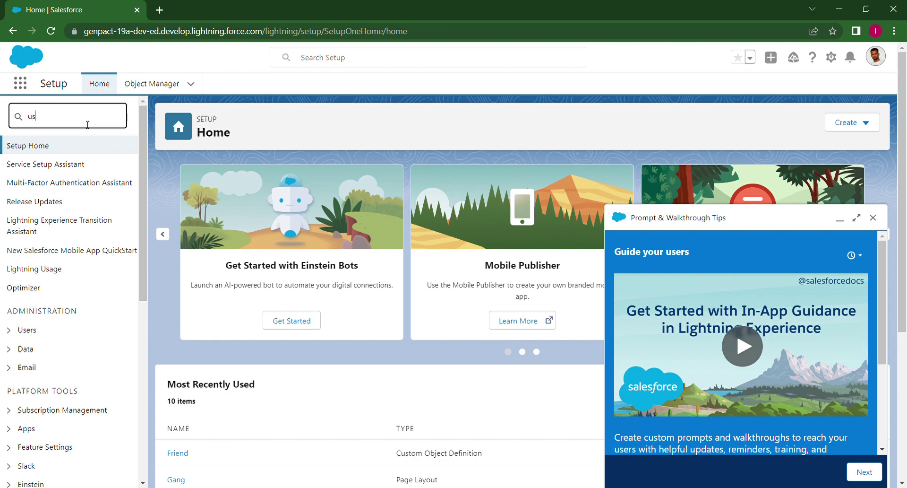
text(eer)
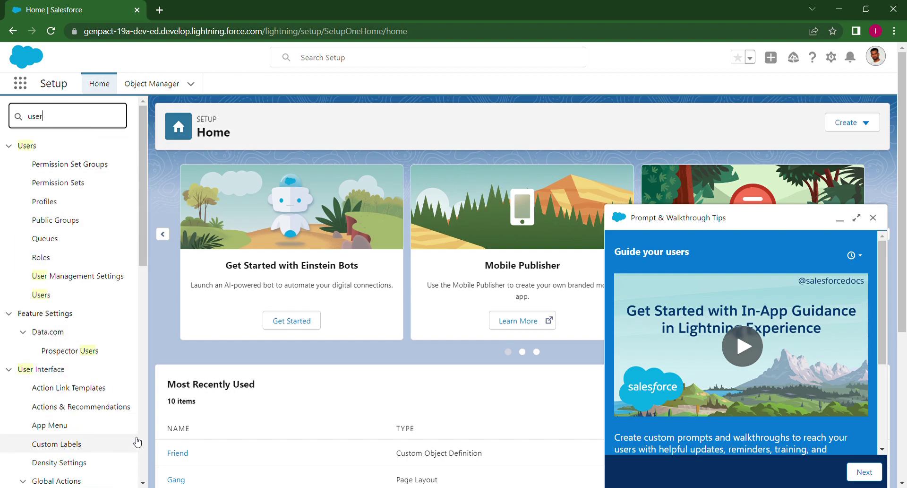
click(41, 294)
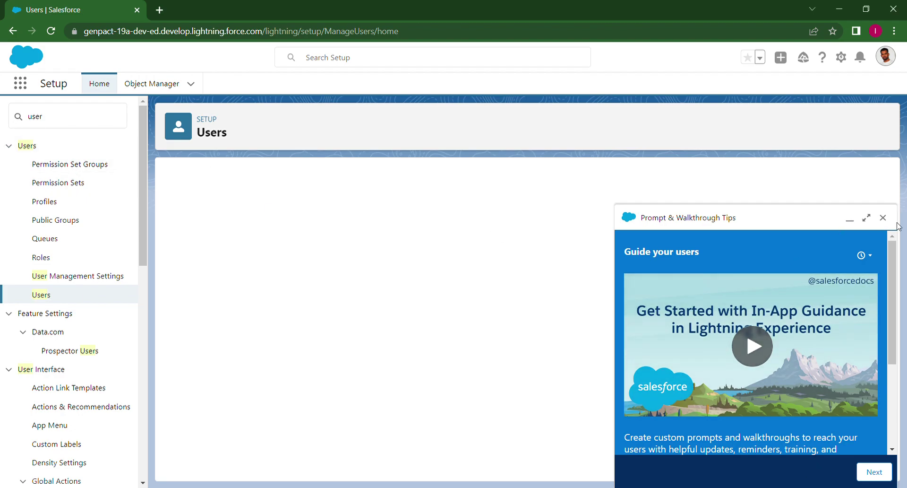
click(882, 217)
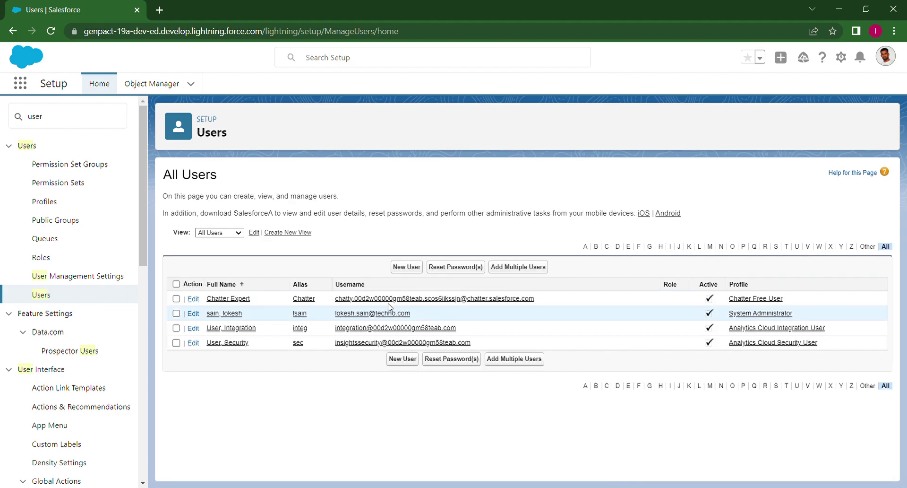
click(406, 266)
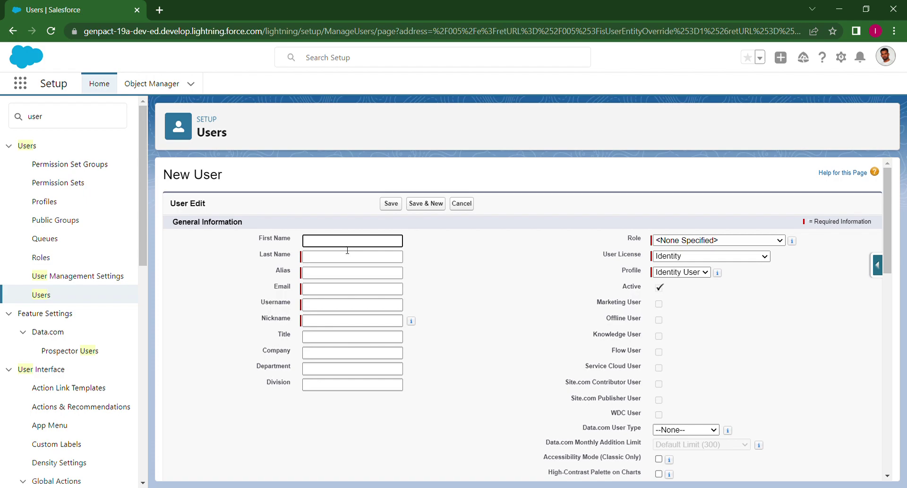
- Enter the new user's first and last name, letting the alias auto-fill, and their email address
click(325, 258)
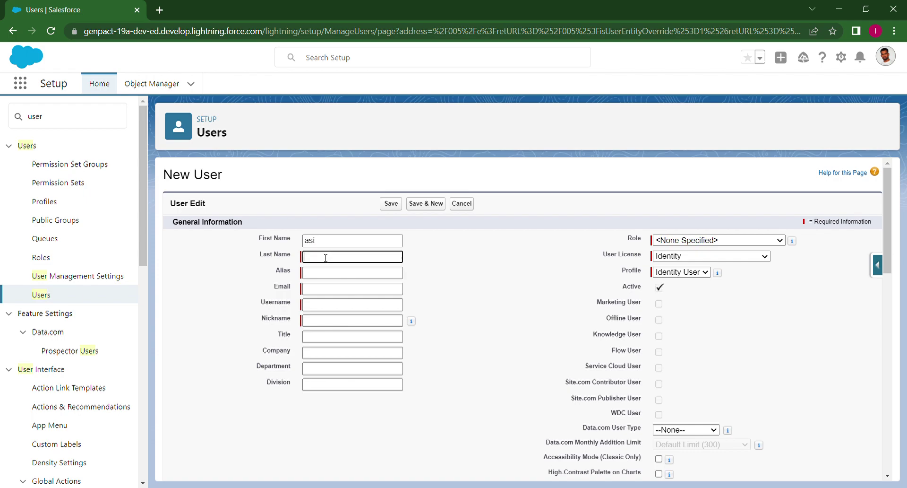
key(Tab)
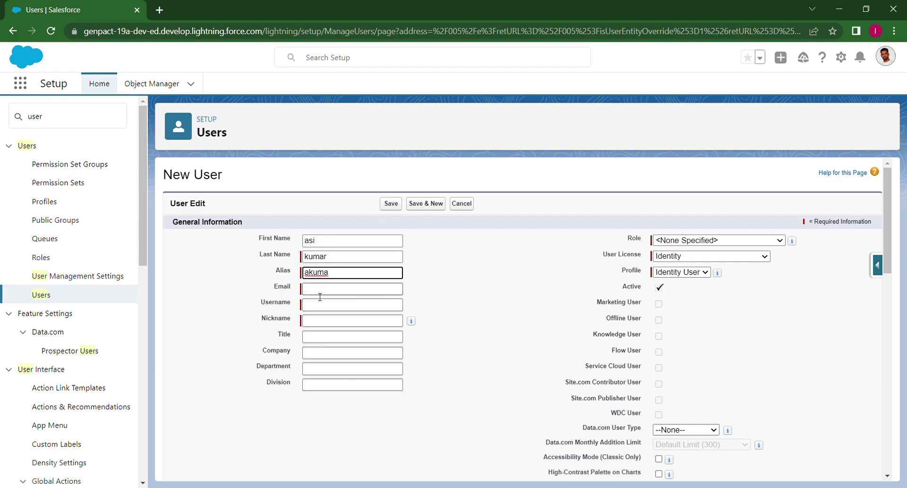
click(318, 290)
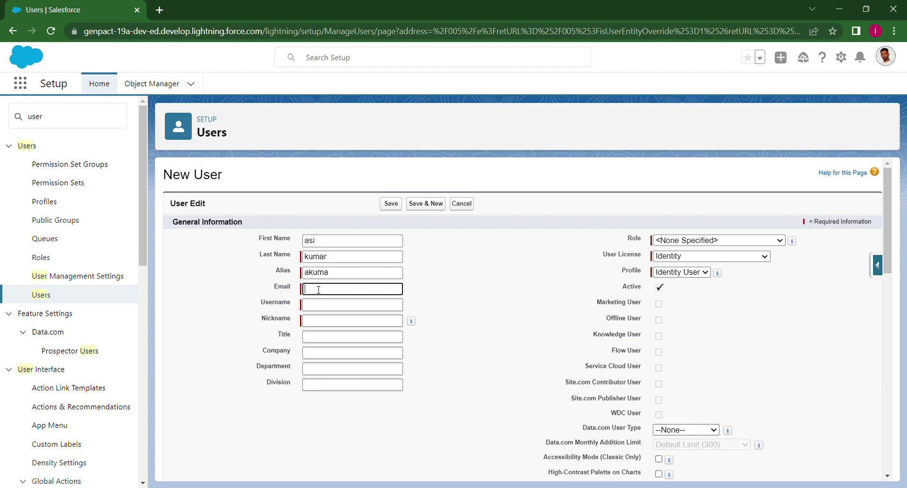
- Replace the username's prefix before @ with a custom one and shorten the auto-generated nickname
click(332, 305)
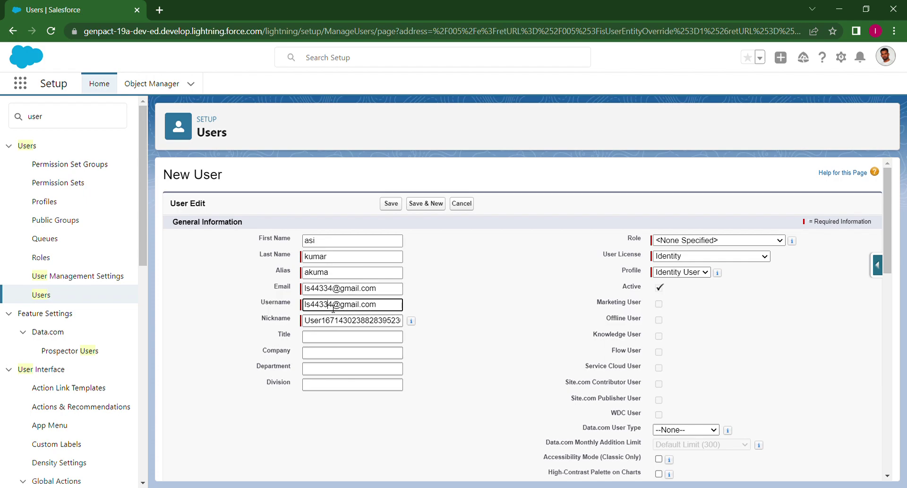
drag(332, 305, 290, 305)
text(aks)
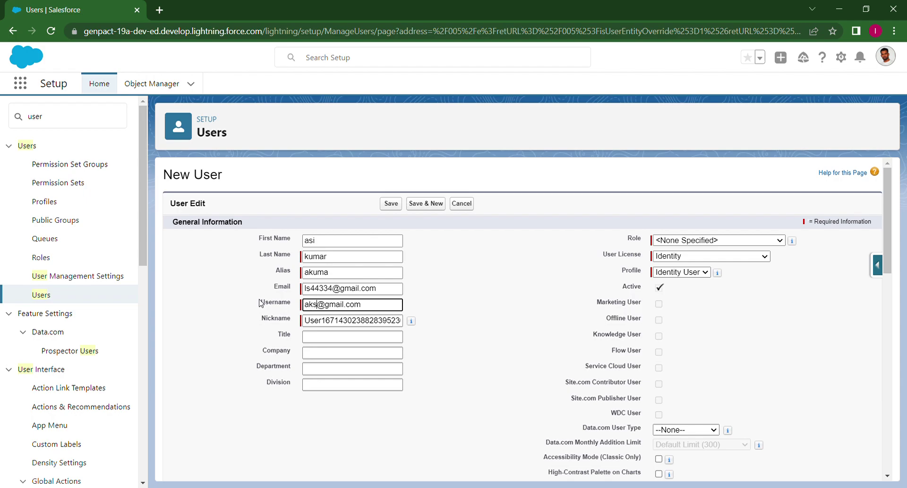
text(u)
drag(307, 324, 431, 316)
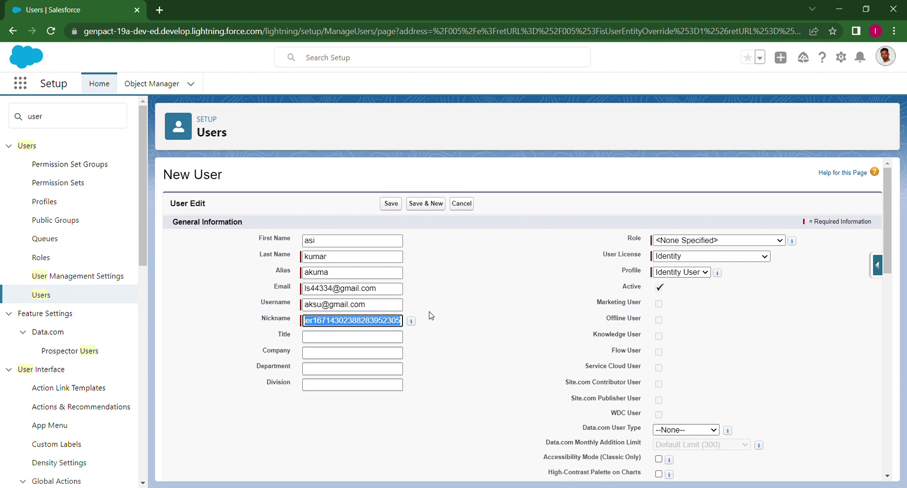
text(a)
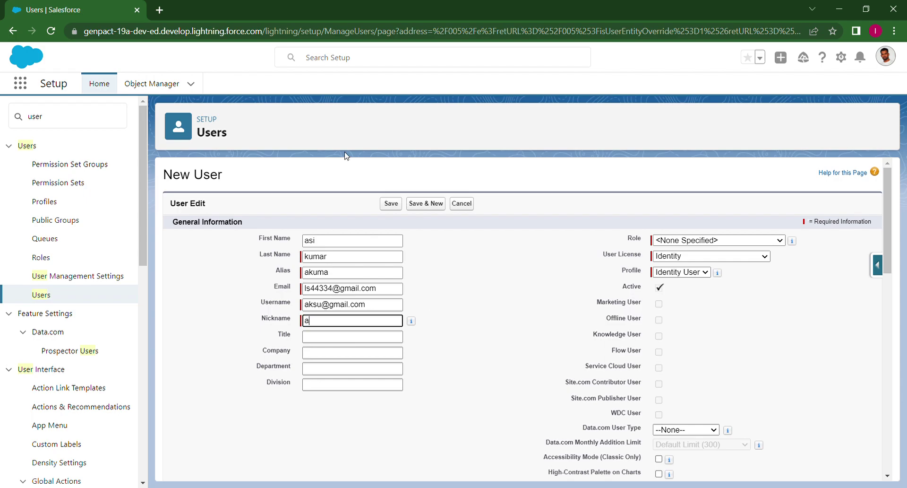
text(ks)
click(336, 339)
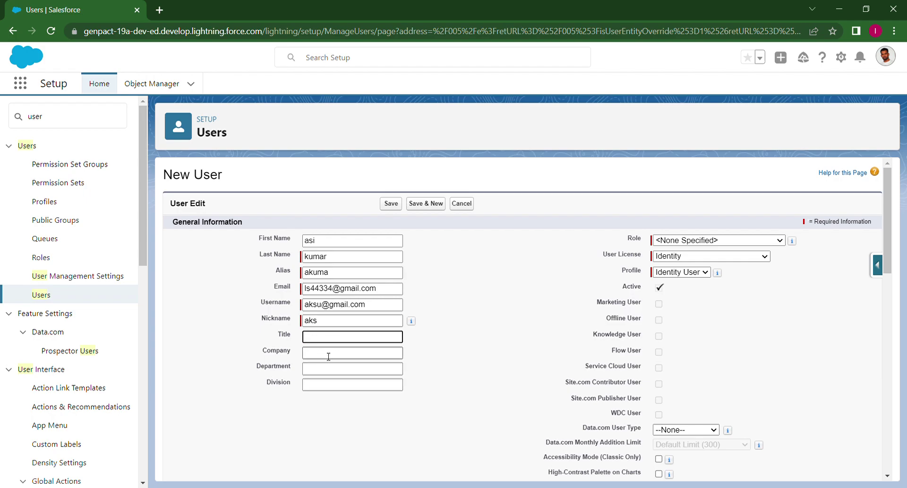
click(700, 245)
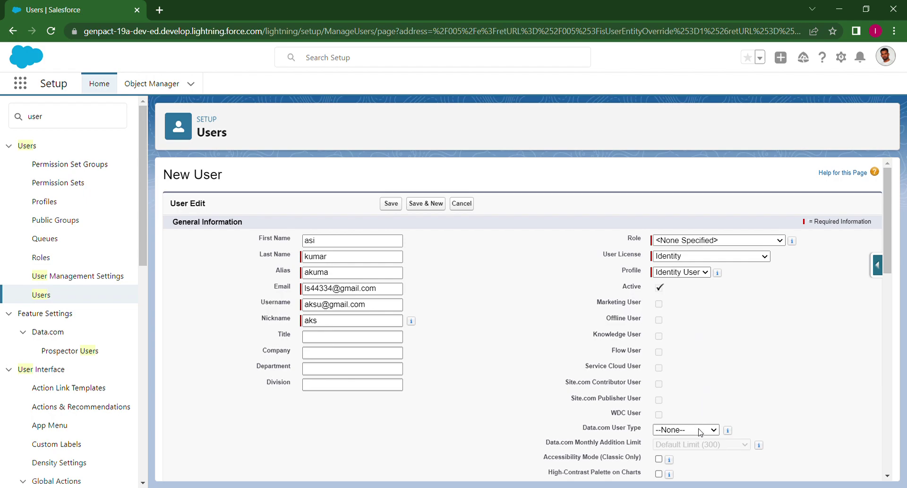
- Assign role SVP, Sales & Marketing, Salesforce license and Standard User profile, then save
key(Down)
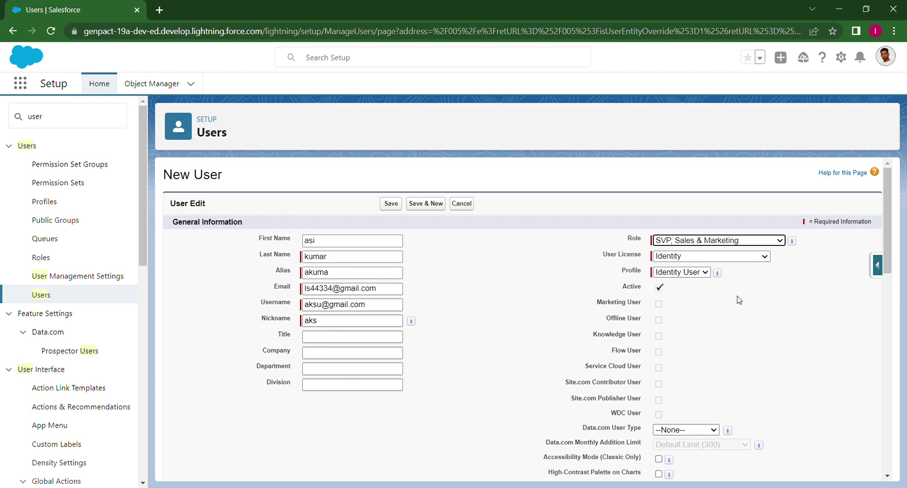
click(738, 260)
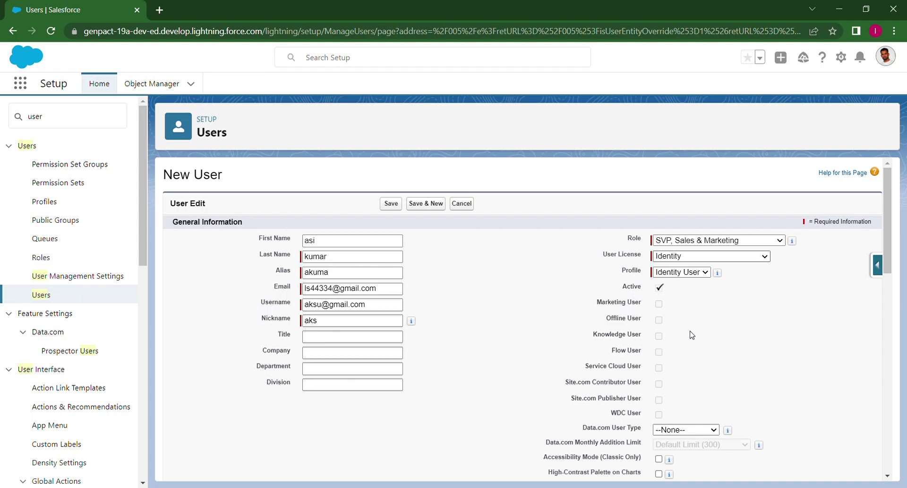
click(692, 334)
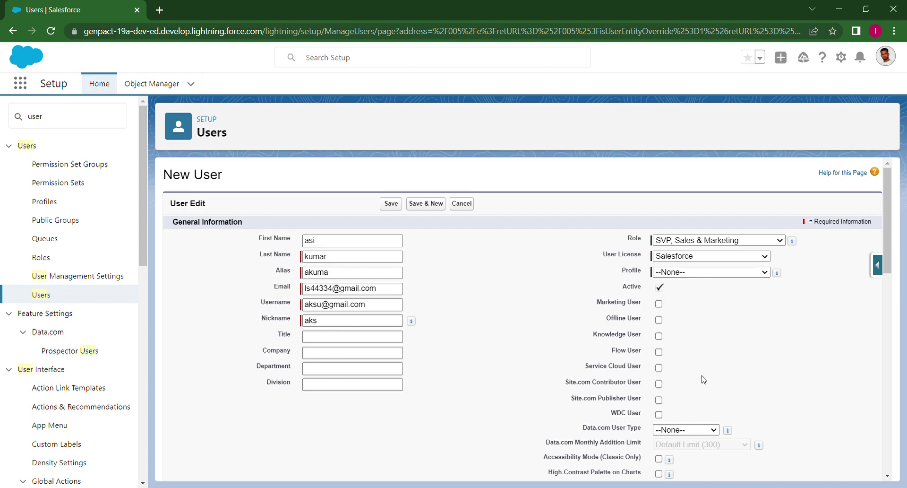
key(Tab)
key(Down)
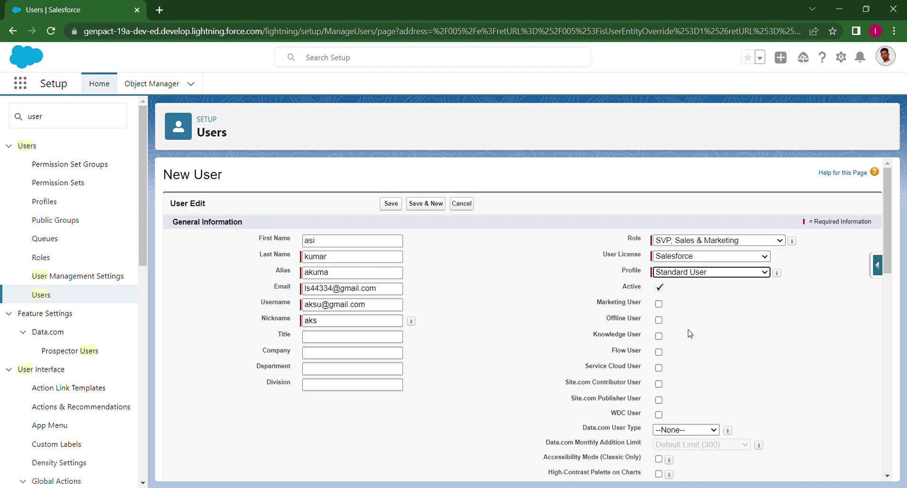
click(658, 289)
scroll(783, 417, down, 6)
scroll(783, 417, down, 6)
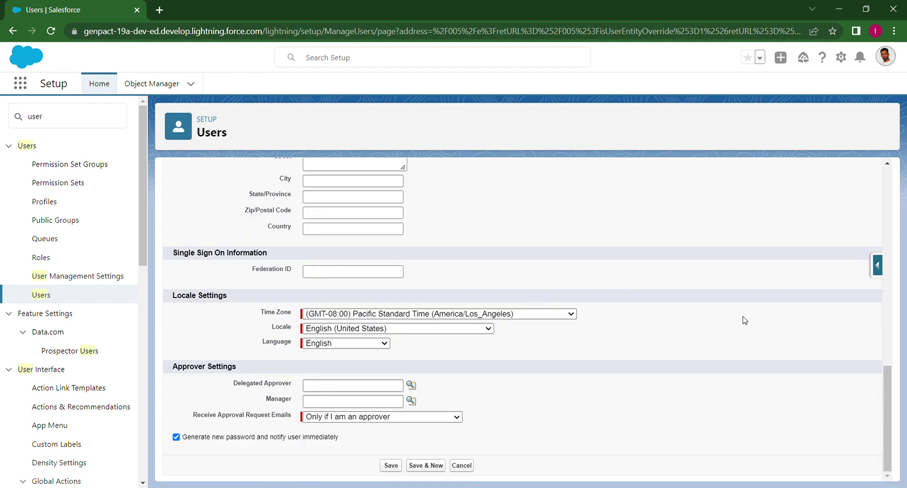
click(394, 467)
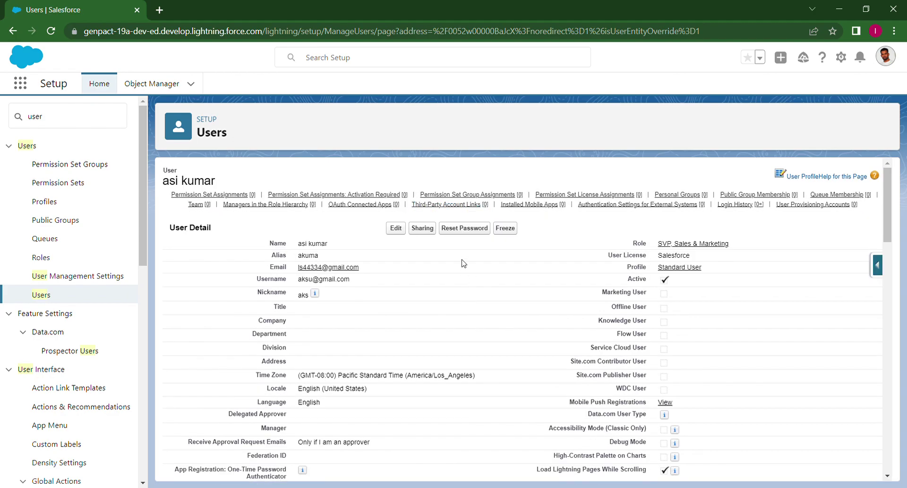
- Reset the new user's password and confirm emailing the new password
scroll(466, 233, down, 3)
scroll(465, 233, up, 3)
click(464, 228)
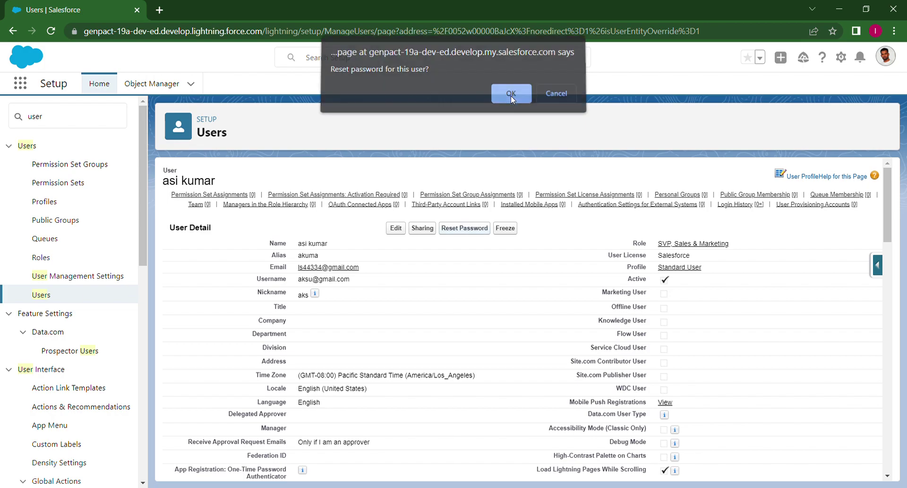
click(511, 96)
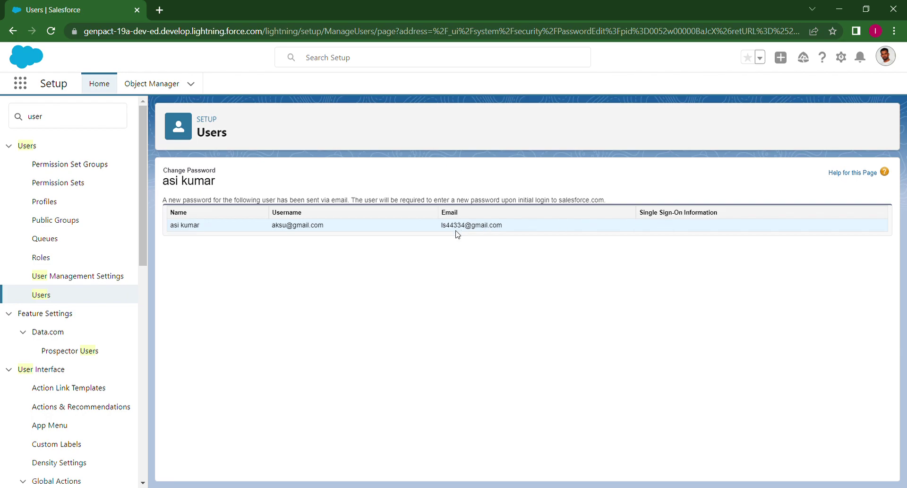
- Open a new blank browser tab beside the Setup tab
drag(448, 225, 443, 225)
click(507, 228)
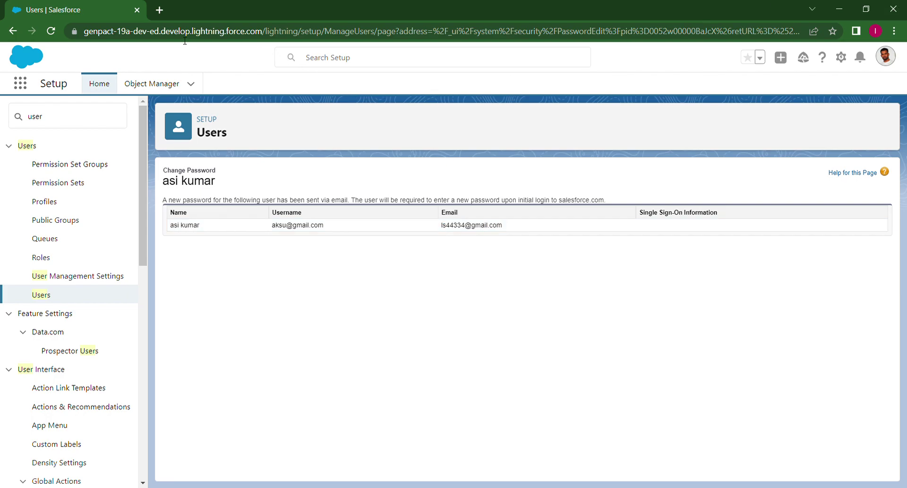
click(159, 10)
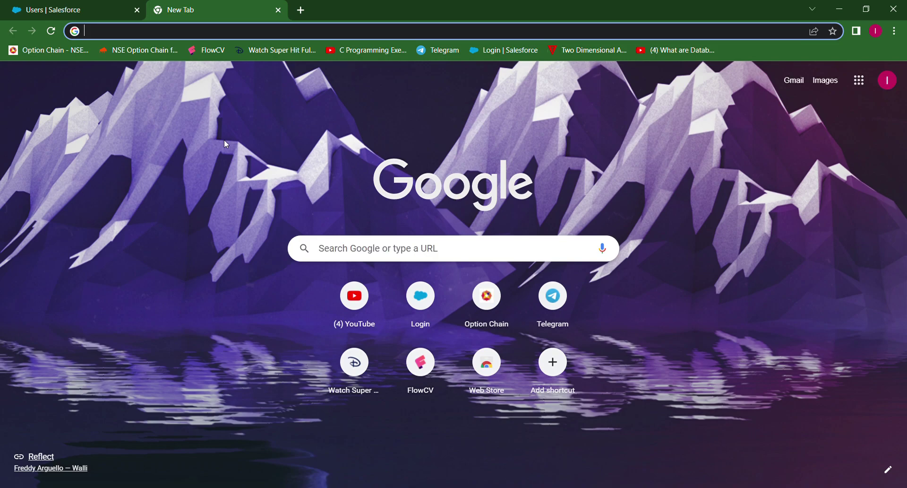
- Switch back to the 'Users | Salesforce' tab showing the password-reset confirmation
click(49, 11)
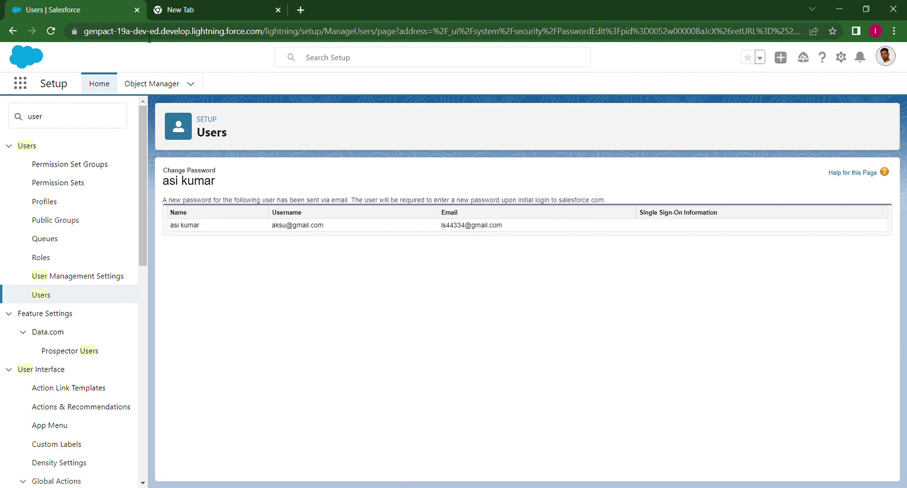
click(51, 31)
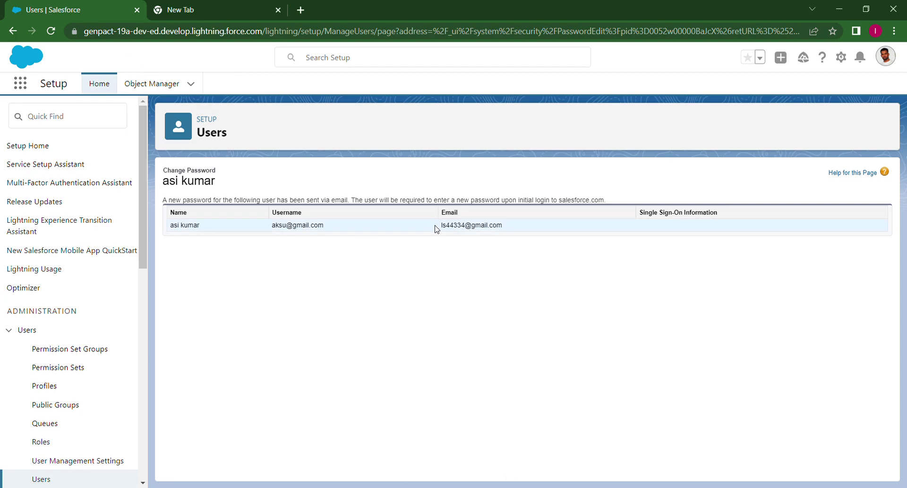
drag(512, 229, 440, 236)
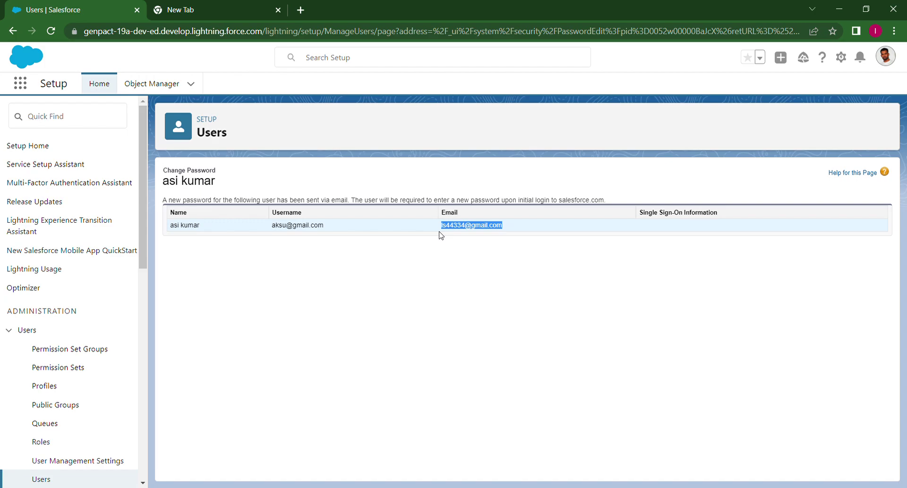